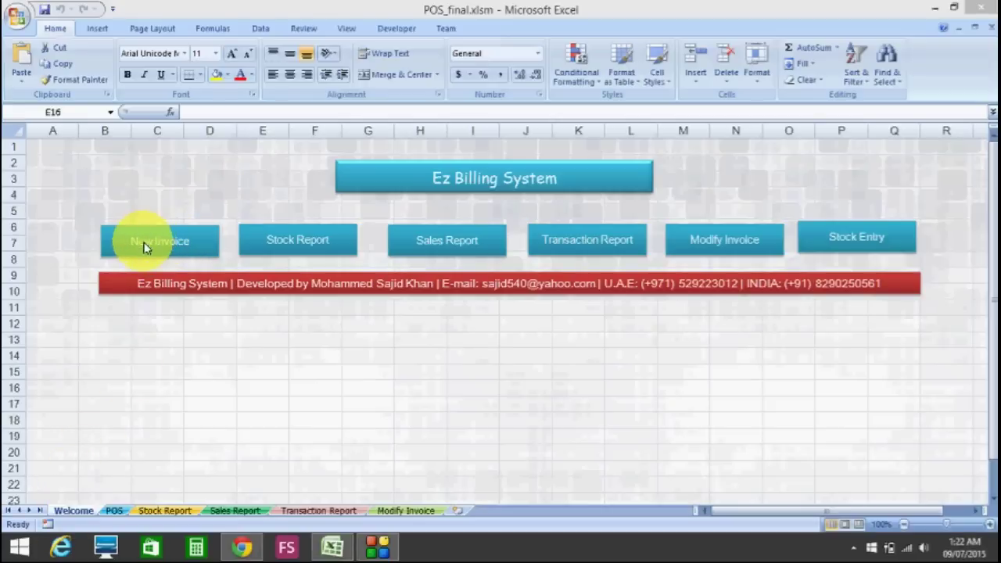
# Step: Start blank invoice 10049 (9-Jul-15, Cash) from the Welcome sheet's New Invoice button
pyautogui.click(144, 247)
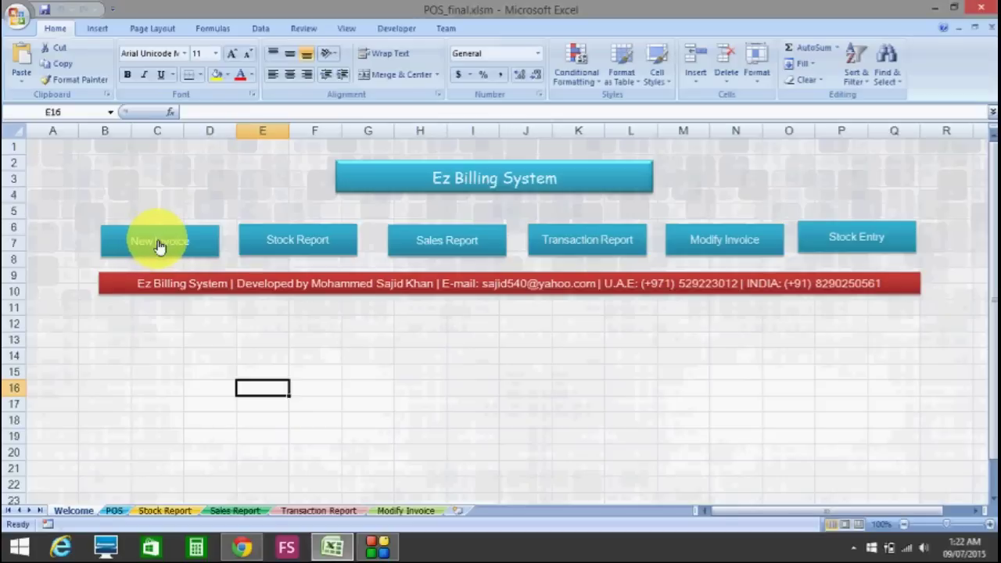
pyautogui.click(159, 246)
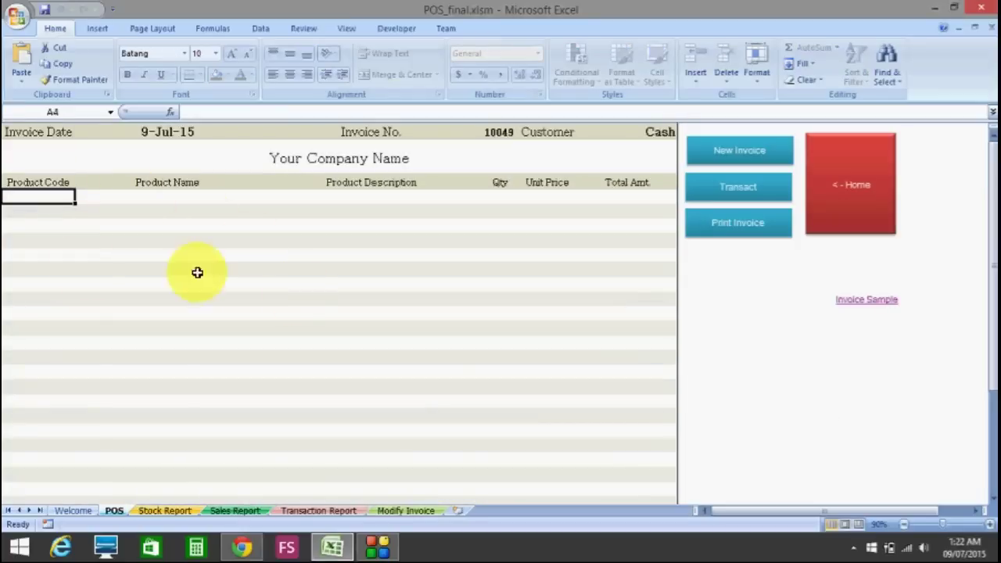
pyautogui.scroll(-3, 86, 250)
pyautogui.scroll(3, 90, 253)
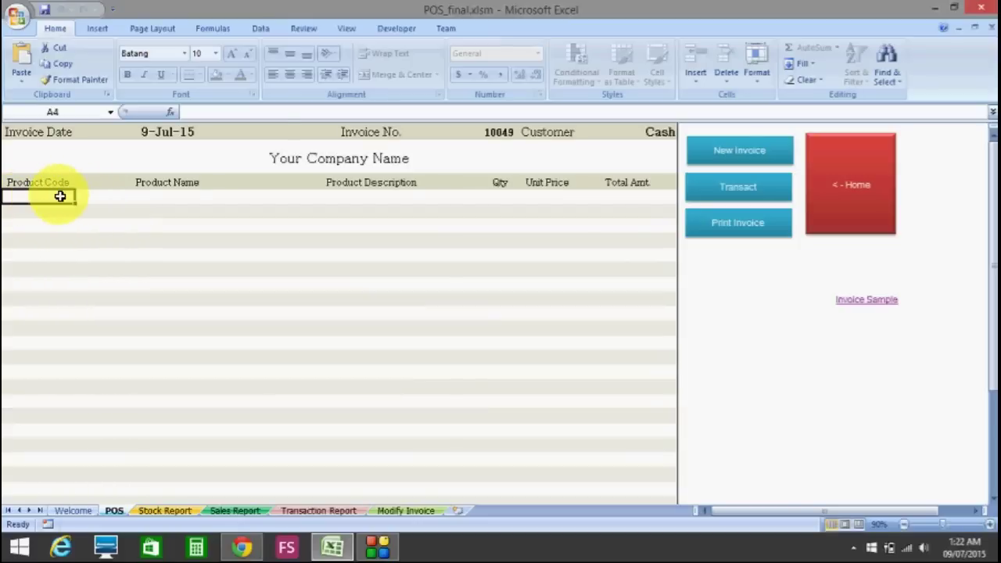
pyautogui.scroll(-1, 428, 330)
pyautogui.scroll(1, 428, 330)
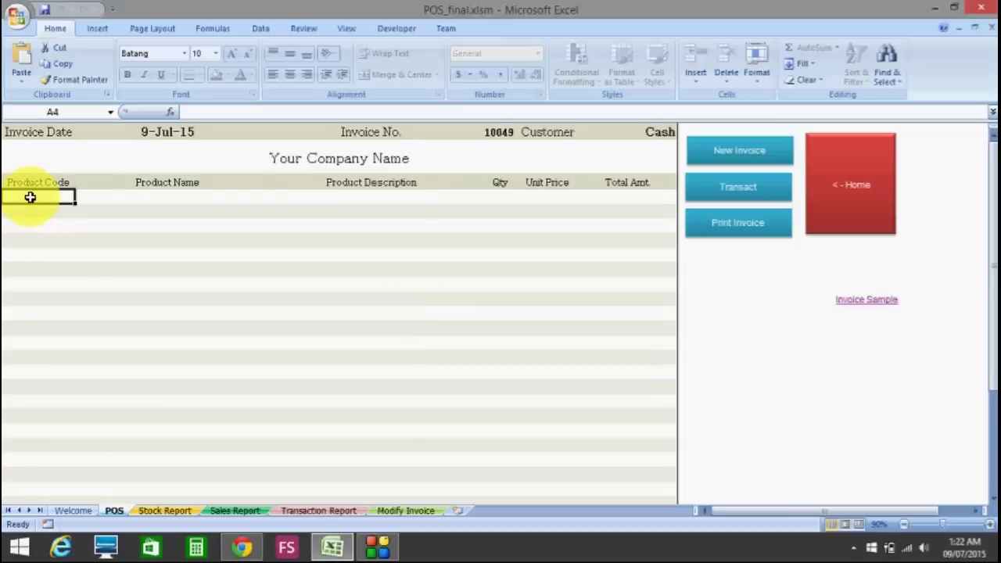
# Step: Add product 1001 with quantity 3 as the first invoice line
pyautogui.write('100')
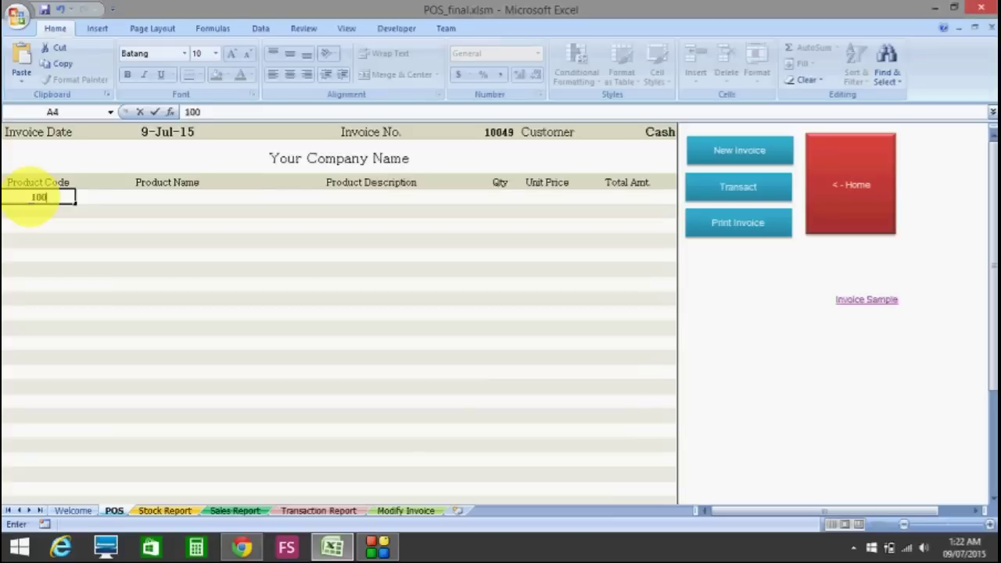
pyautogui.write('1')
pyautogui.press('Tab')
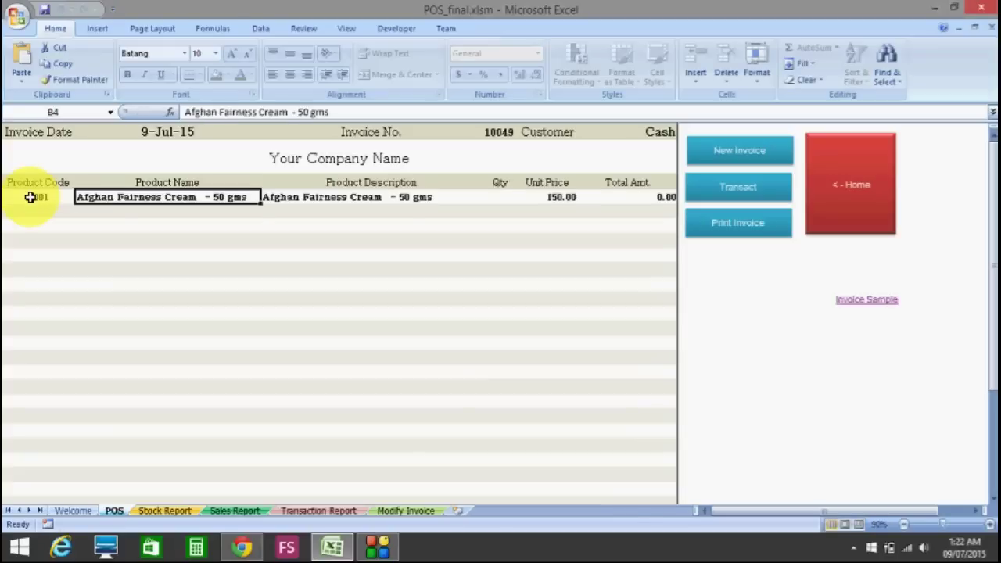
pyautogui.press('Tab')
pyautogui.press('Tab')
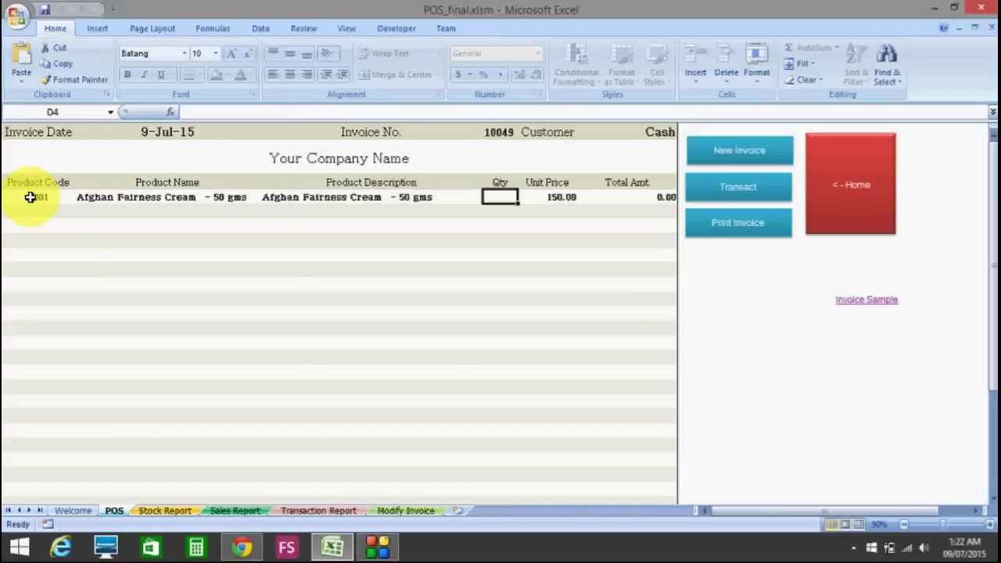
pyautogui.write('3')
pyautogui.press('Return')
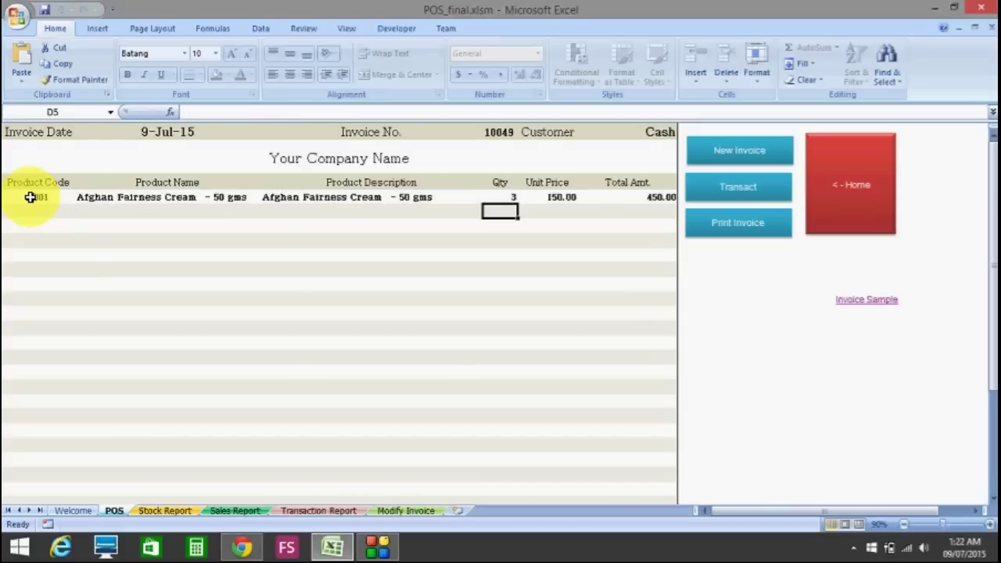
# Step: Add product 1002 with quantity 5 as the second invoice line
pyautogui.press('Left')
pyautogui.click(30, 197)
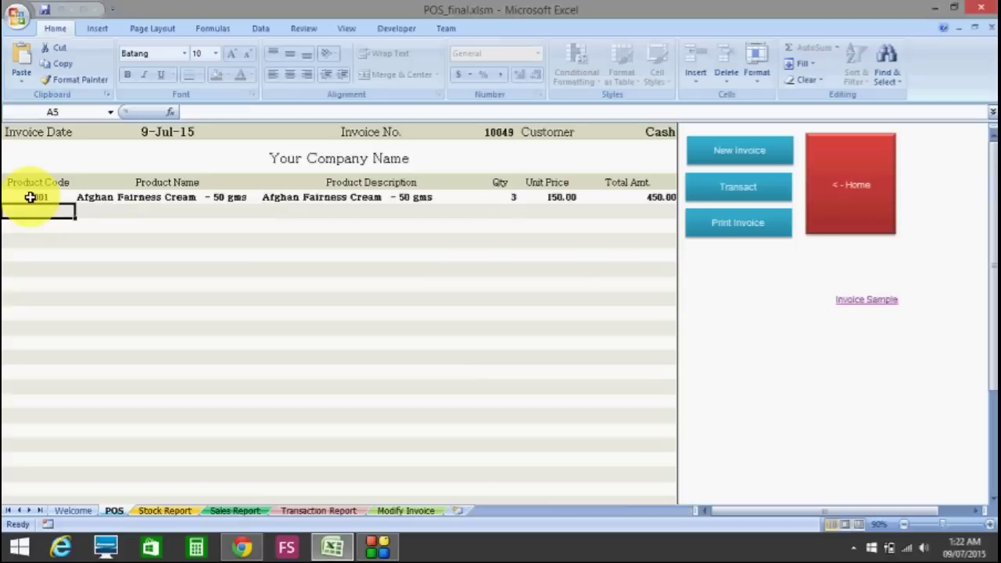
pyautogui.press('Return')
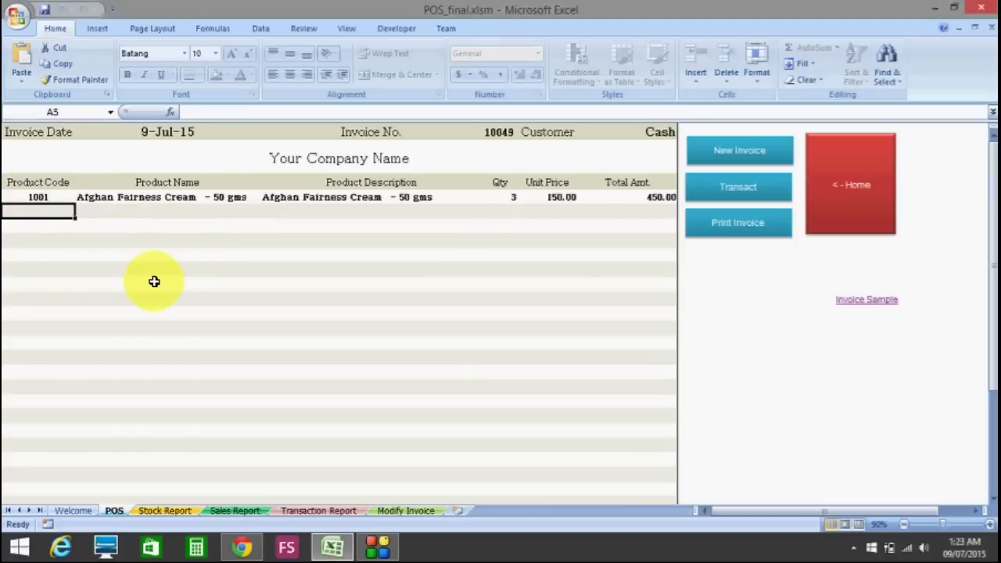
pyautogui.write('1002')
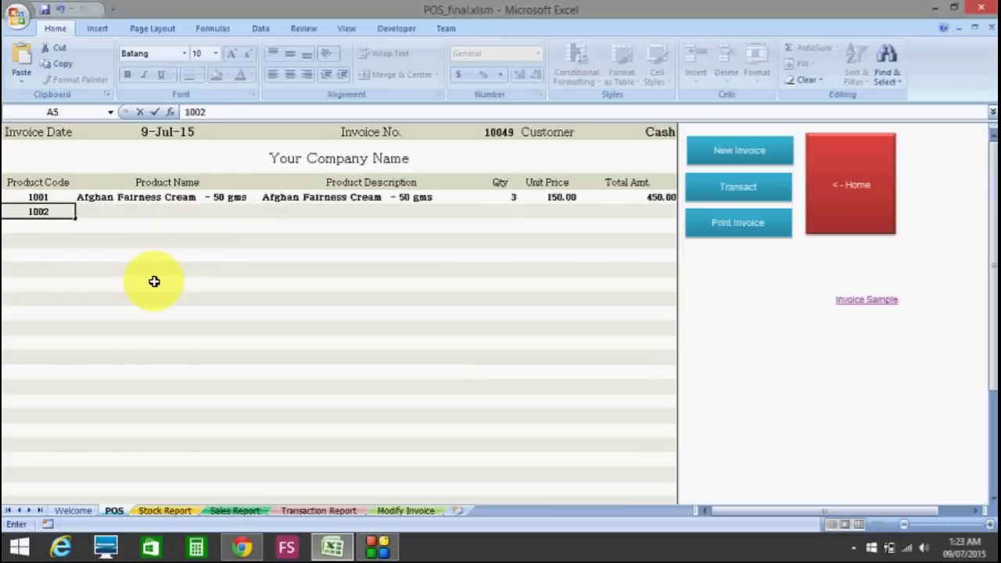
pyautogui.press('Tab')
pyautogui.press('Tab')
pyautogui.press('Tab')
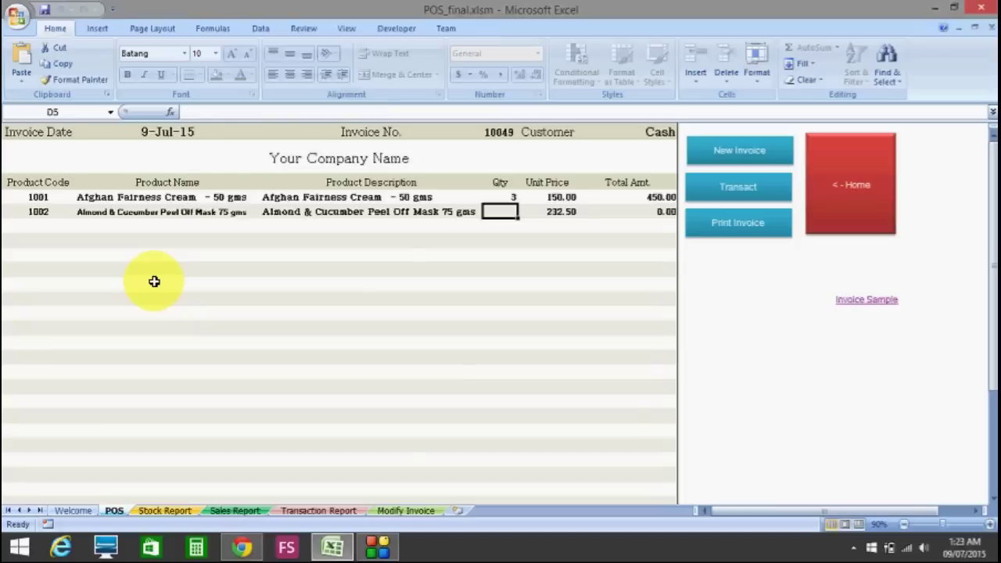
pyautogui.write('5')
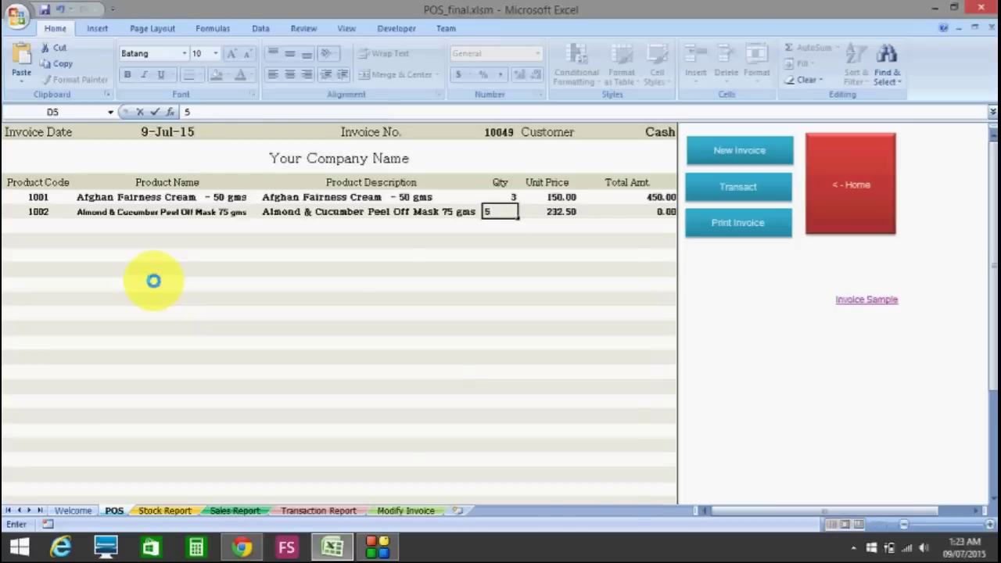
pyautogui.press('Return')
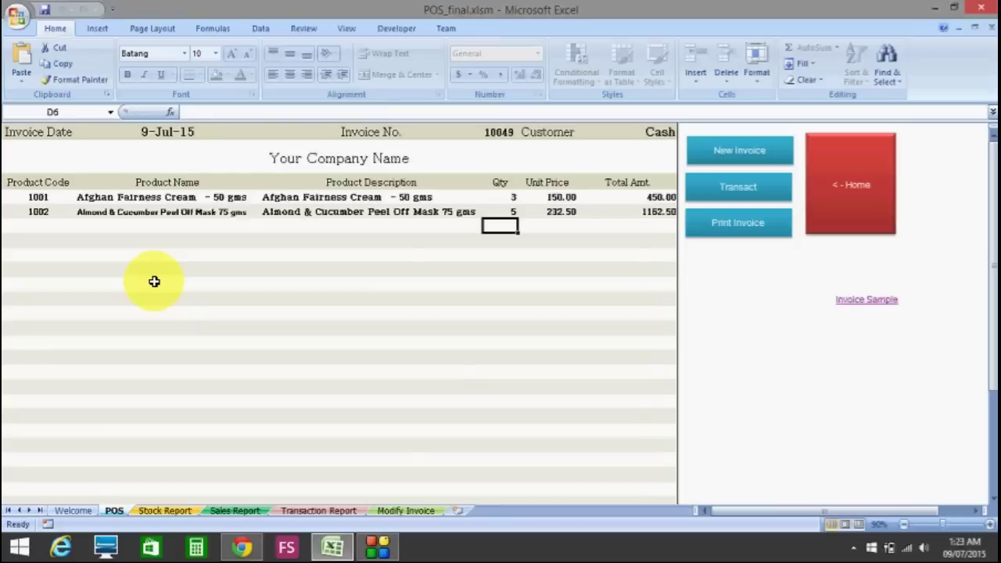
pyautogui.scroll(-3, 574, 245)
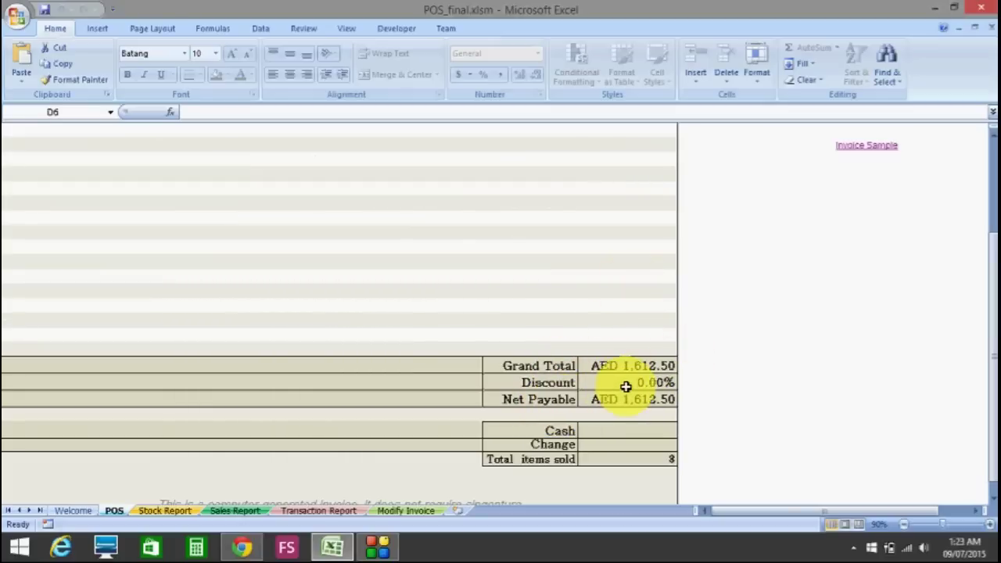
pyautogui.scroll(3, 626, 387)
pyautogui.scroll(-3, 630, 352)
pyautogui.scroll(-1, 639, 369)
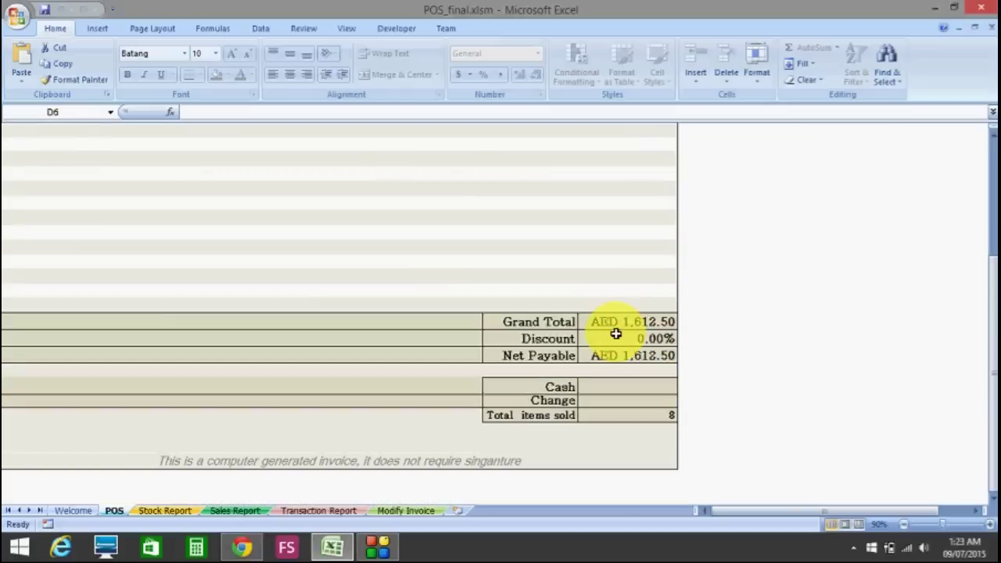
pyautogui.scroll(4, 570, 316)
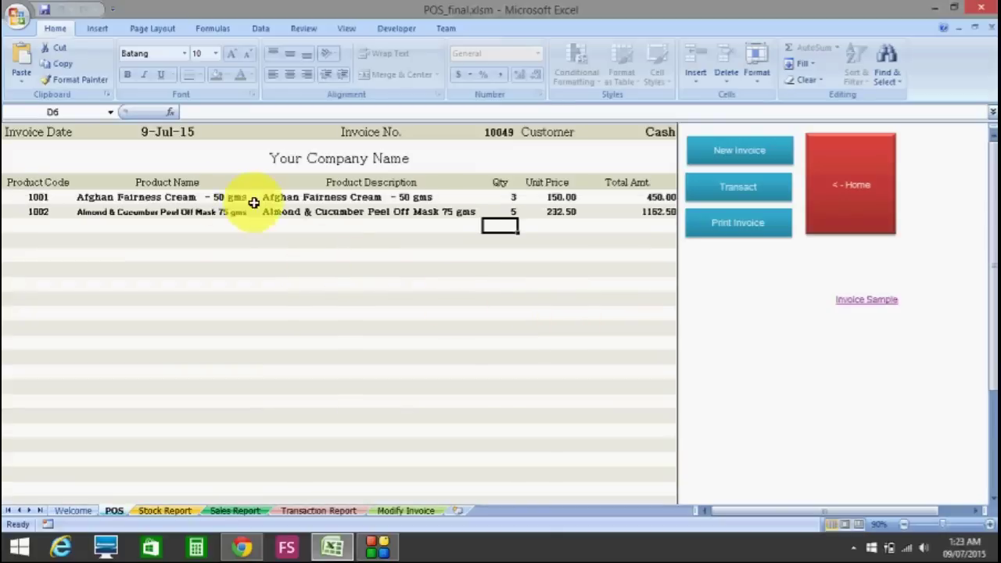
pyautogui.click(189, 199)
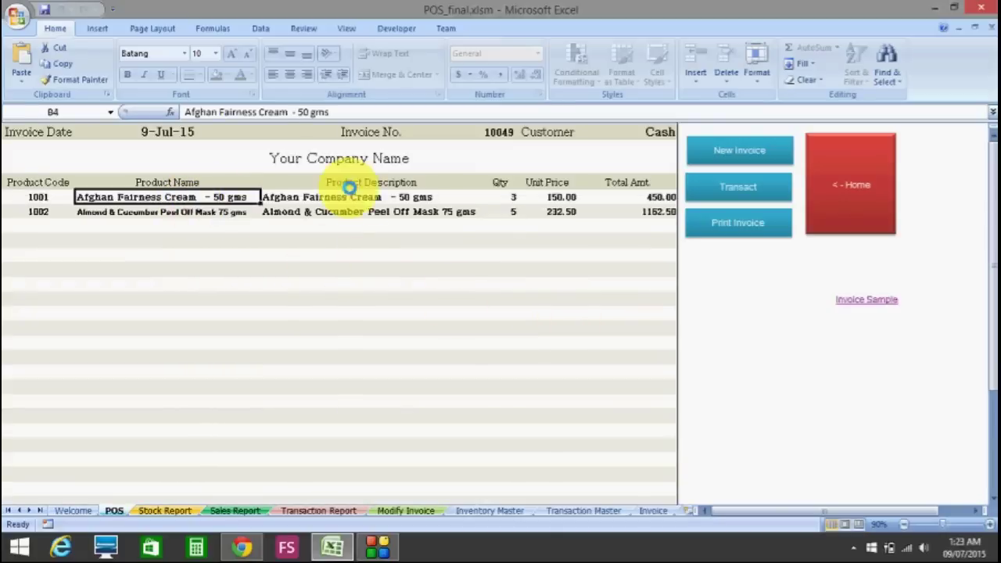
pyautogui.write('jhkljhkk')
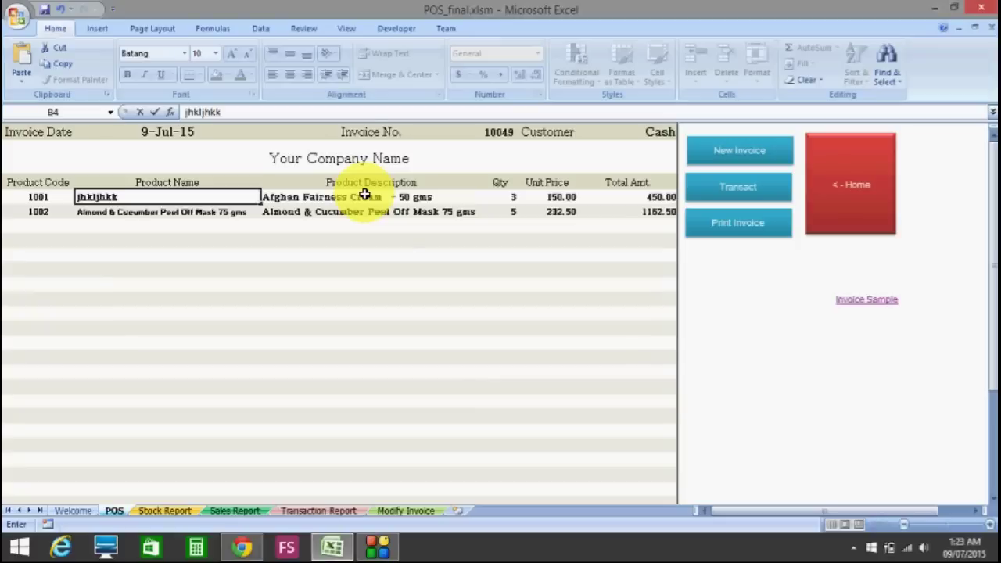
pyautogui.press('Return')
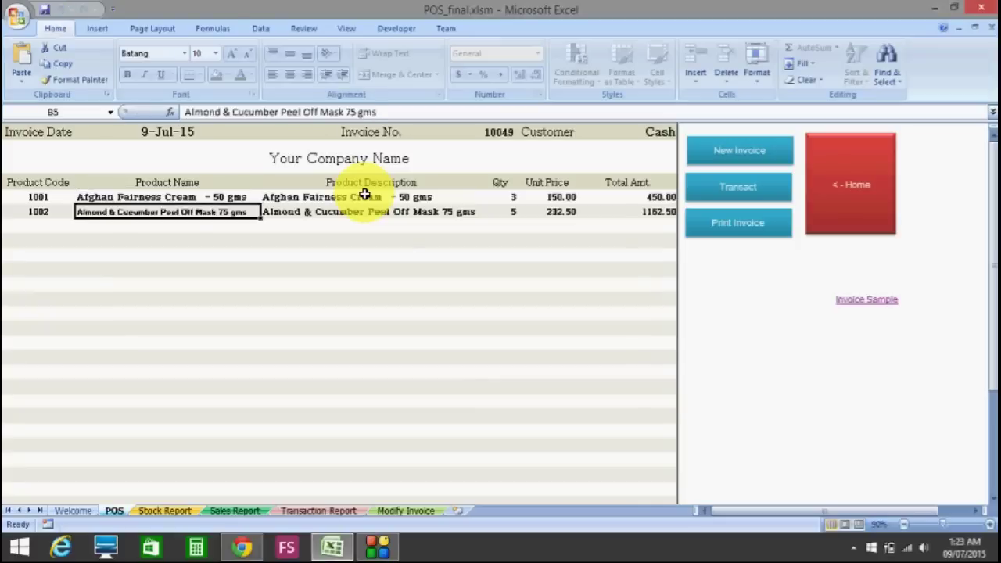
pyautogui.press('Up')
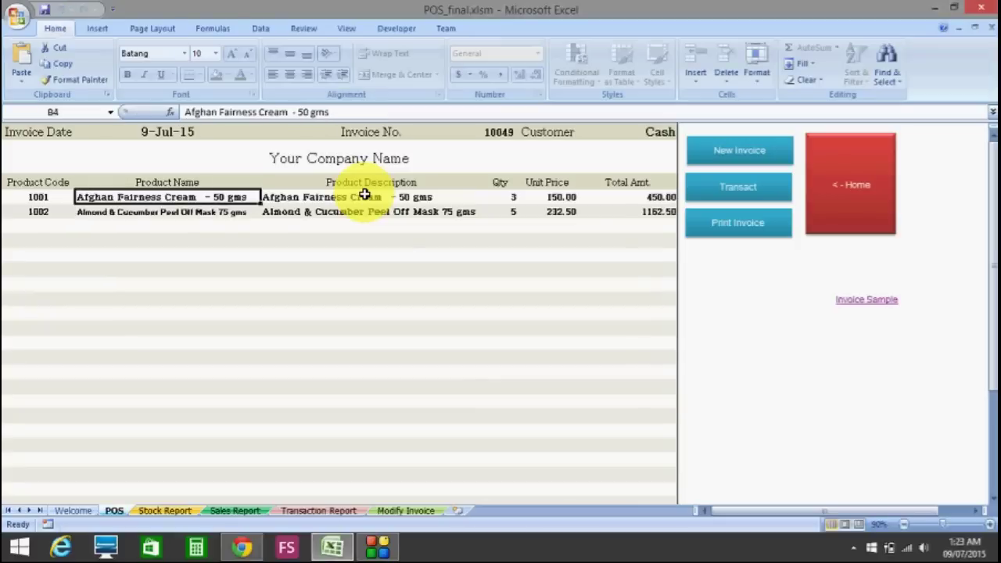
pyautogui.click(559, 196)
pyautogui.write('8798797')
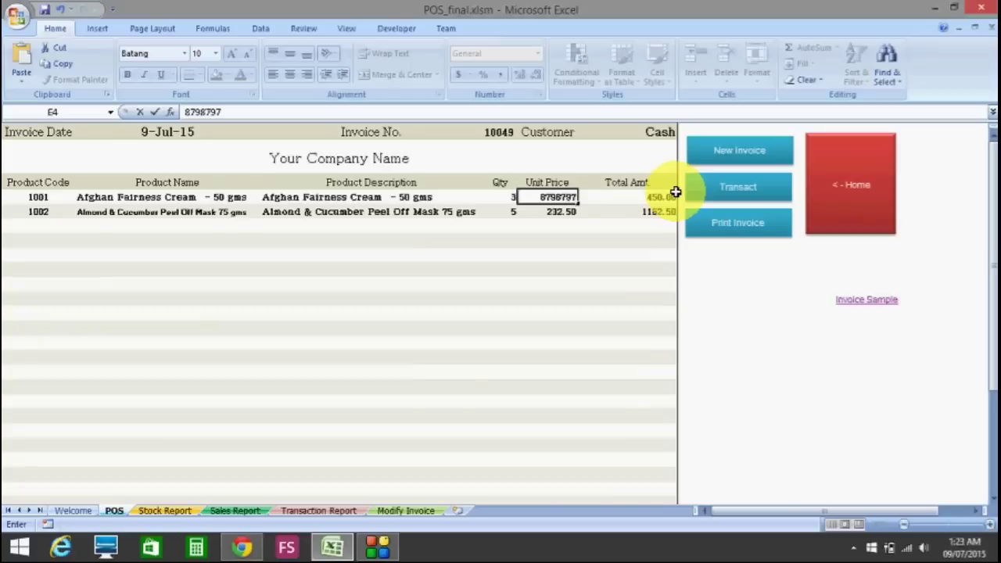
pyautogui.press('Return')
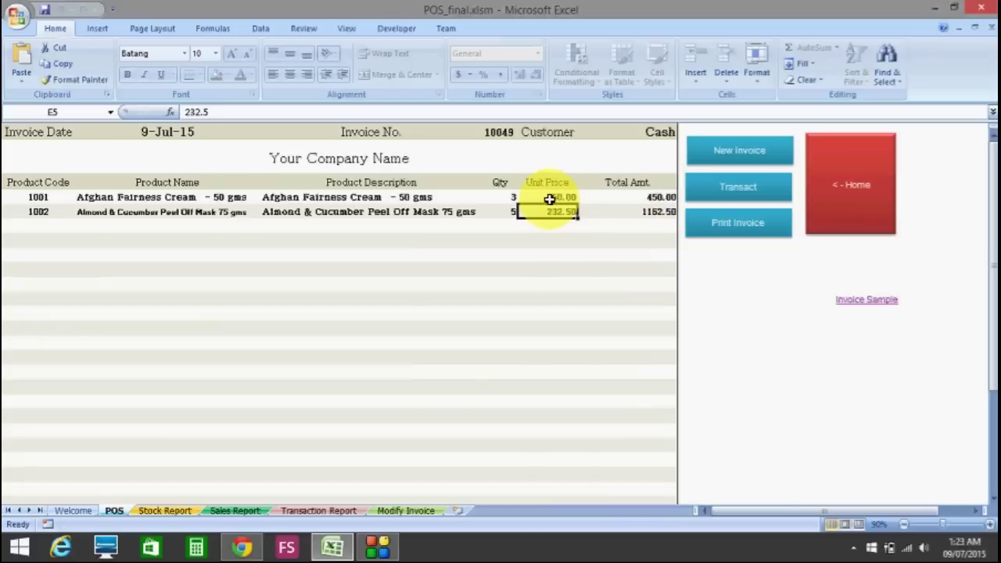
pyautogui.click(639, 198)
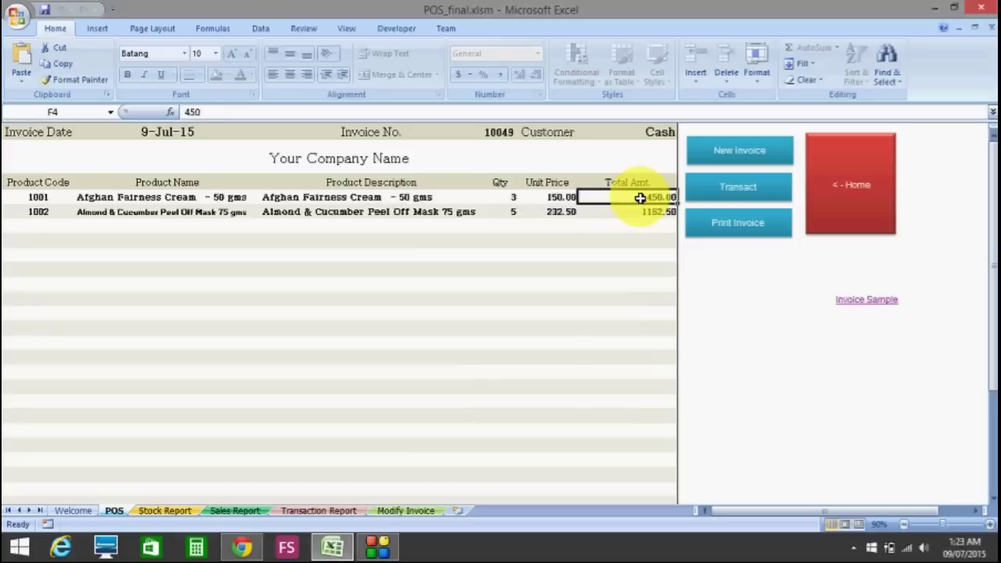
pyautogui.press('Down')
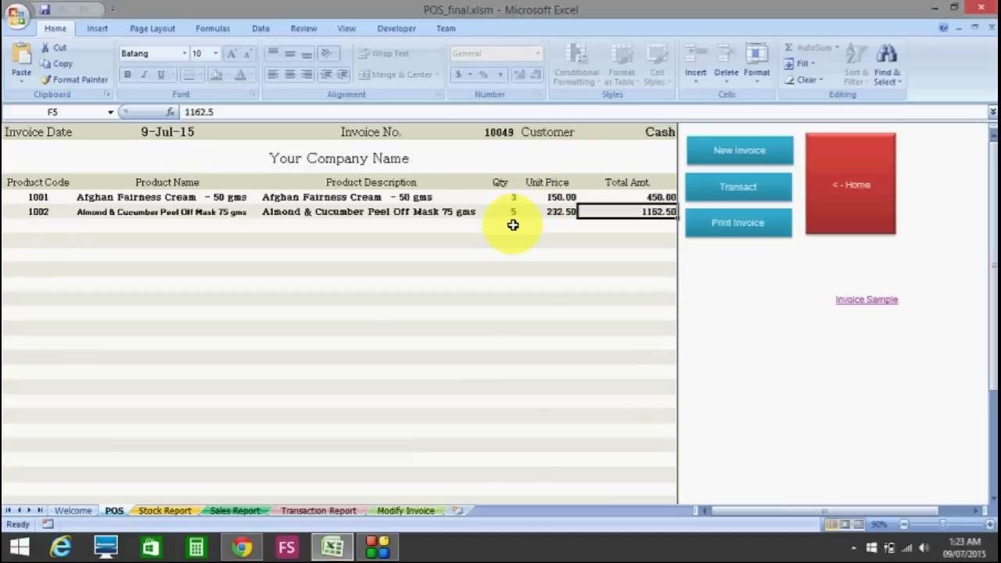
# Step: Add product 2100, Viva 500g Jar, with quantity 1 in row 6, bringing the grand total to AED 1,687.50
pyautogui.click(33, 227)
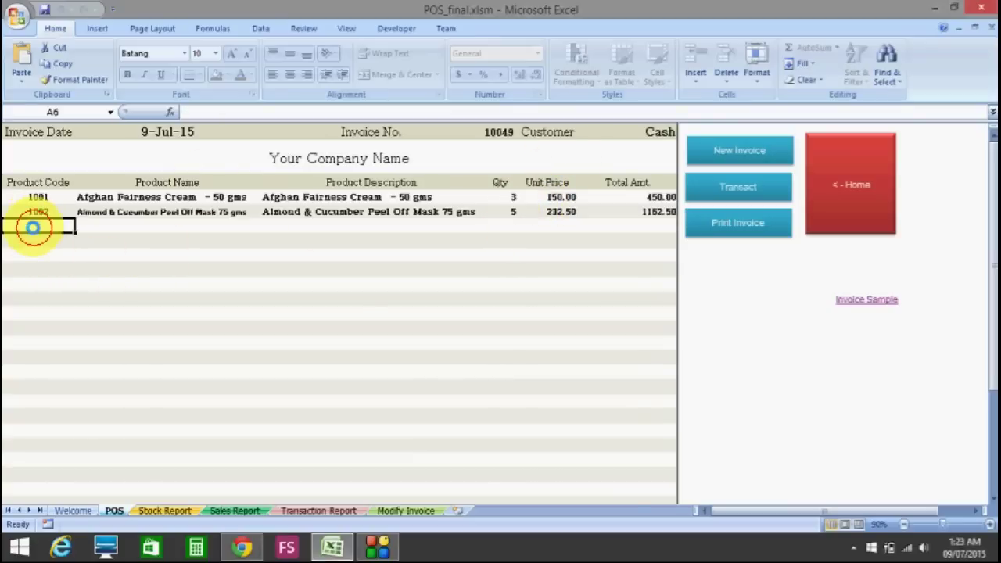
pyautogui.write('2100')
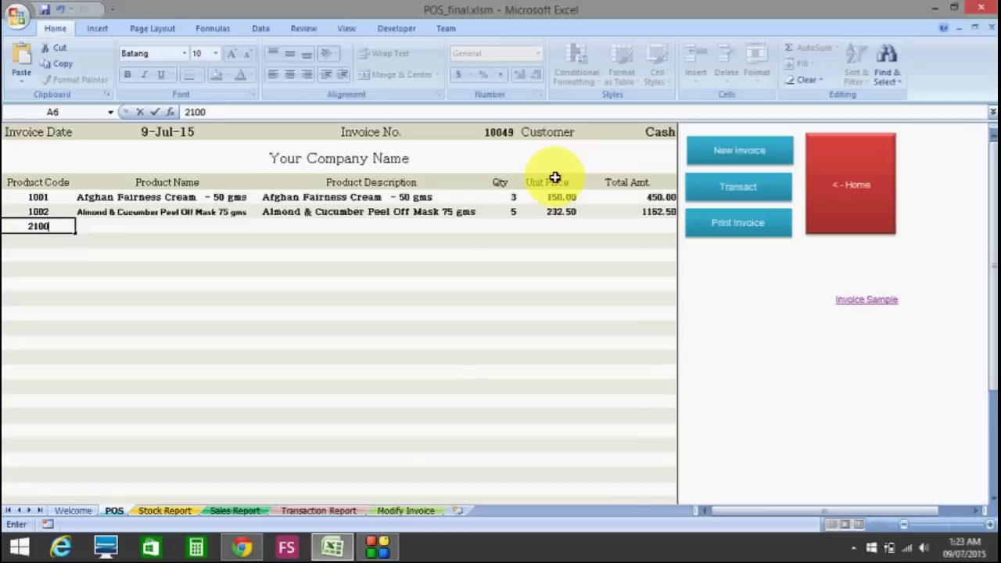
pyautogui.press('Tab')
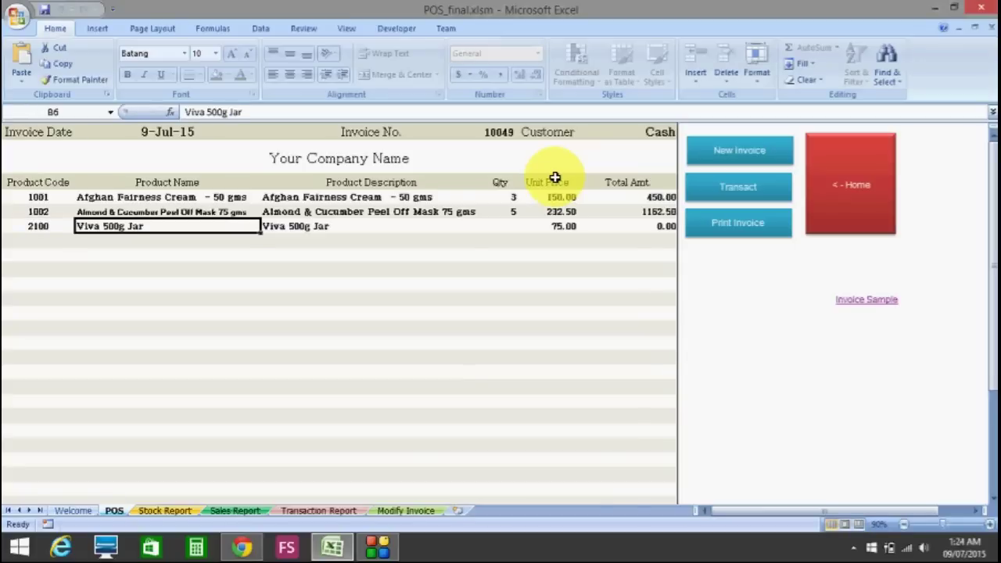
pyautogui.press('Tab')
pyautogui.press('Left')
pyautogui.press('Left')
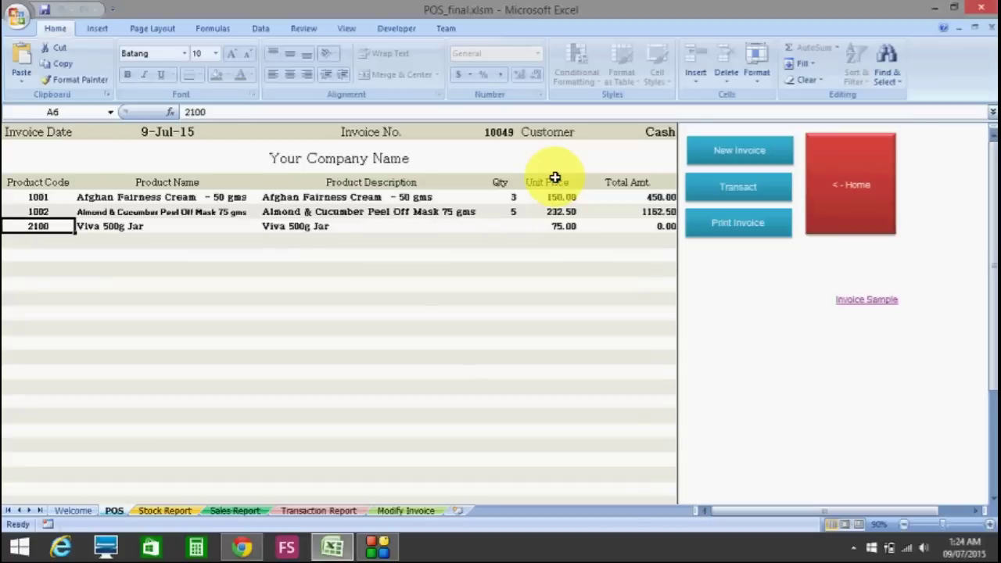
pyautogui.press('Right')
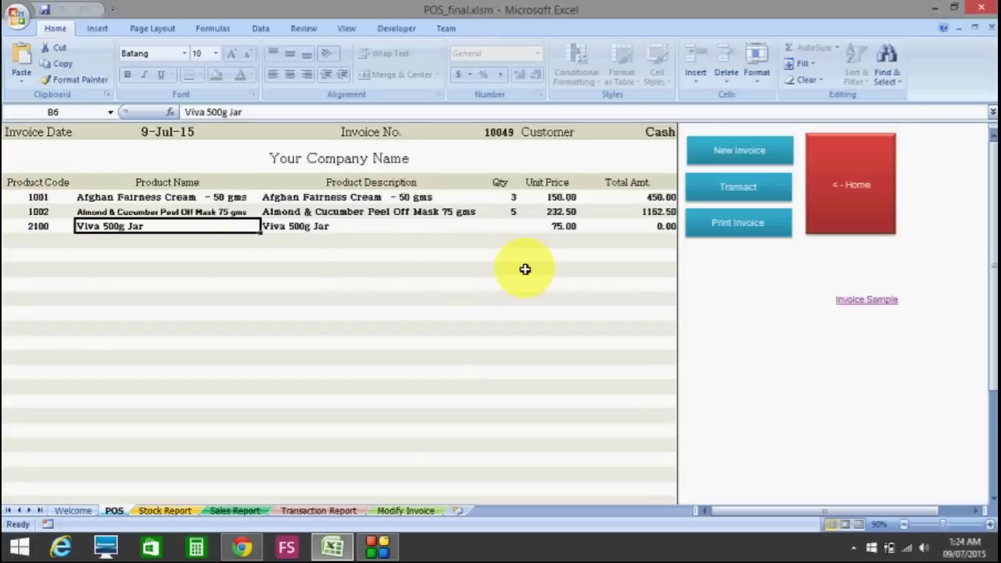
pyautogui.click(503, 228)
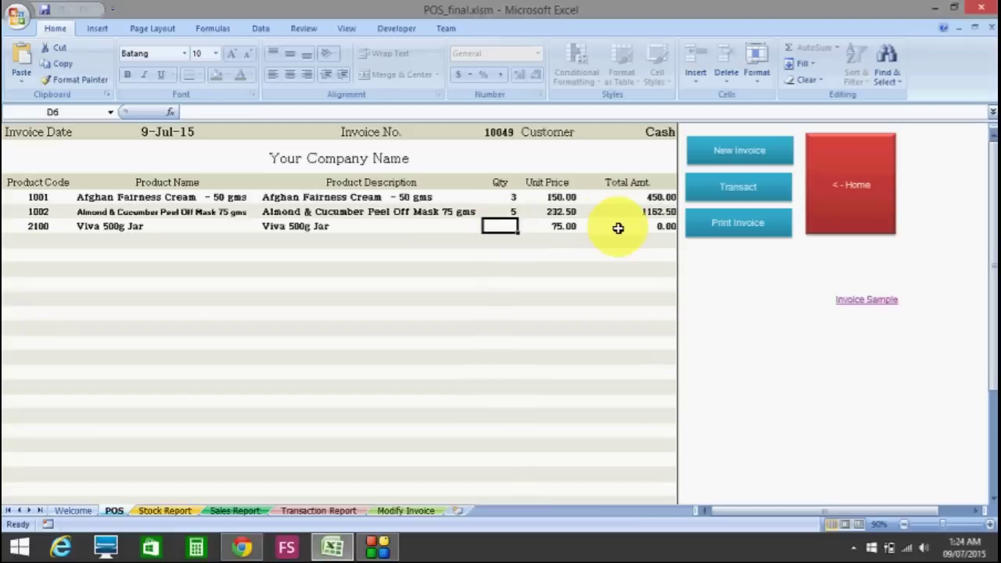
pyautogui.write('1')
pyautogui.press('Return')
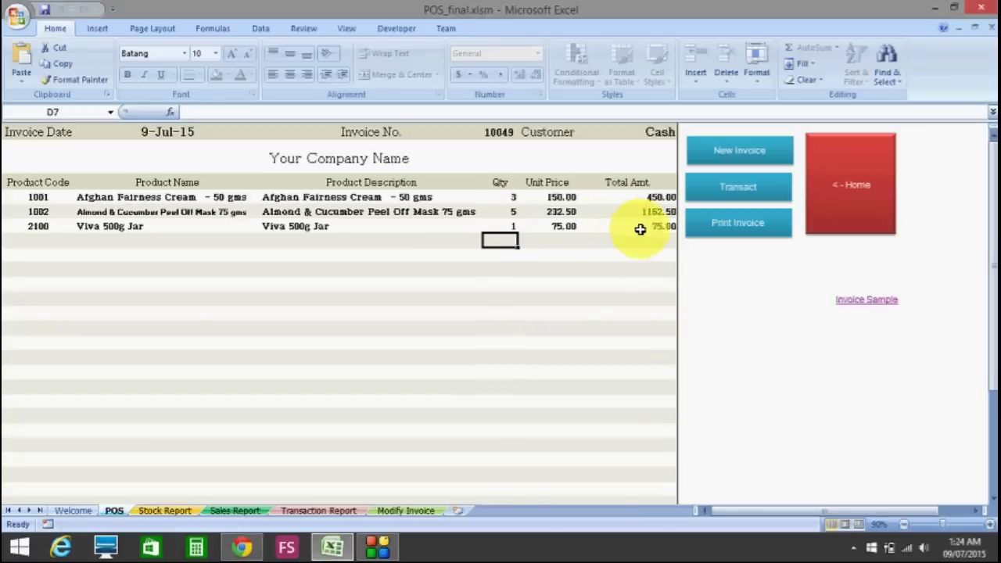
pyautogui.scroll(-5, 611, 311)
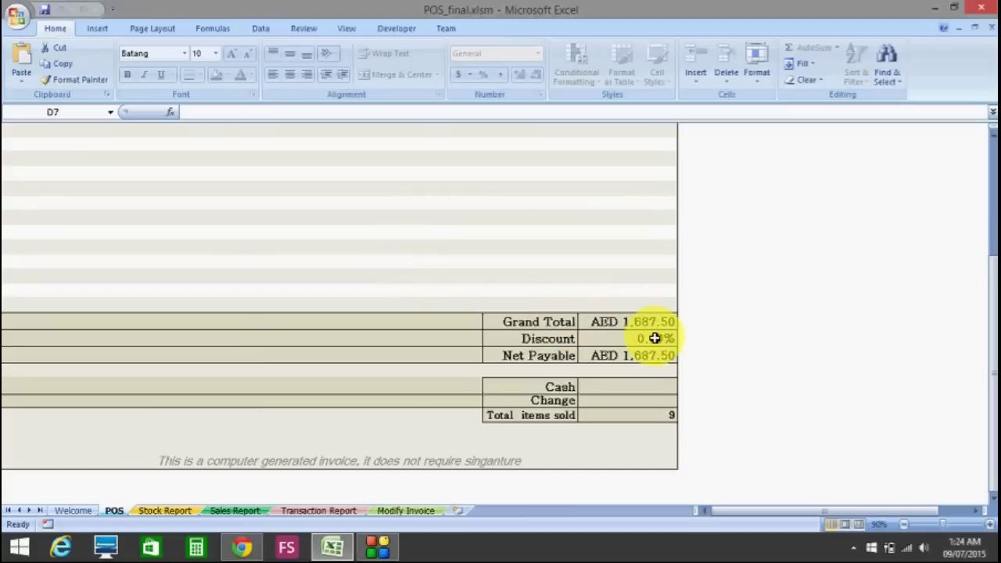
pyautogui.scroll(5, 670, 261)
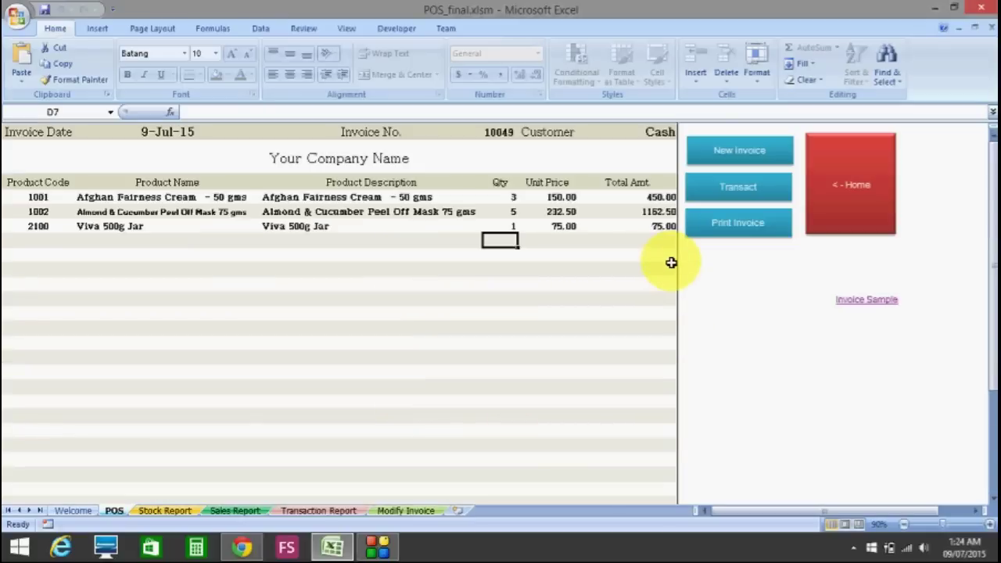
# Step: Enter a 1.5% discount in cell F27, reducing net payable to AED 1,662.19
pyautogui.scroll(-5, 670, 261)
pyautogui.click(641, 294)
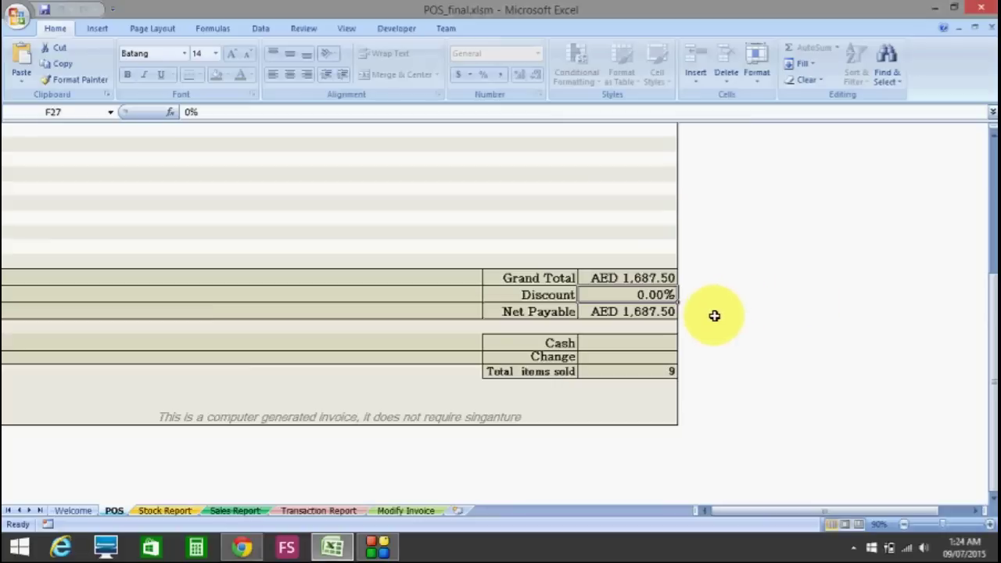
pyautogui.write('1')
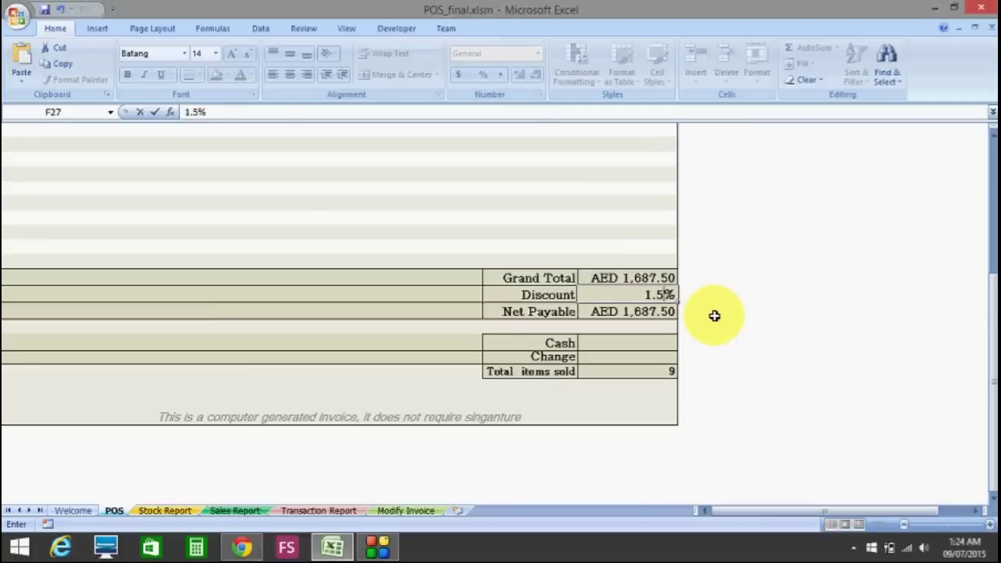
pyautogui.write('.5')
pyautogui.press('Return')
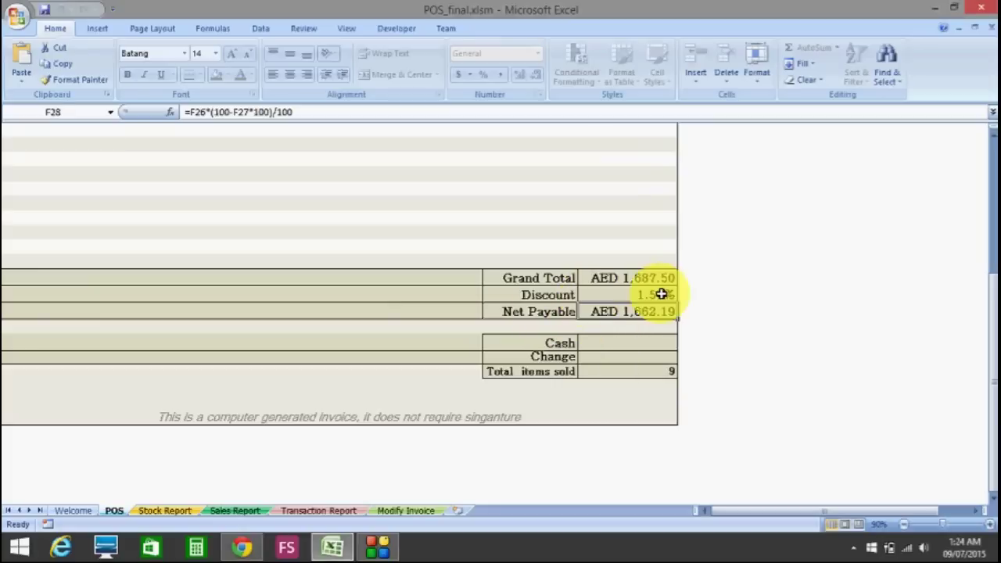
pyautogui.scroll(5, 556, 291)
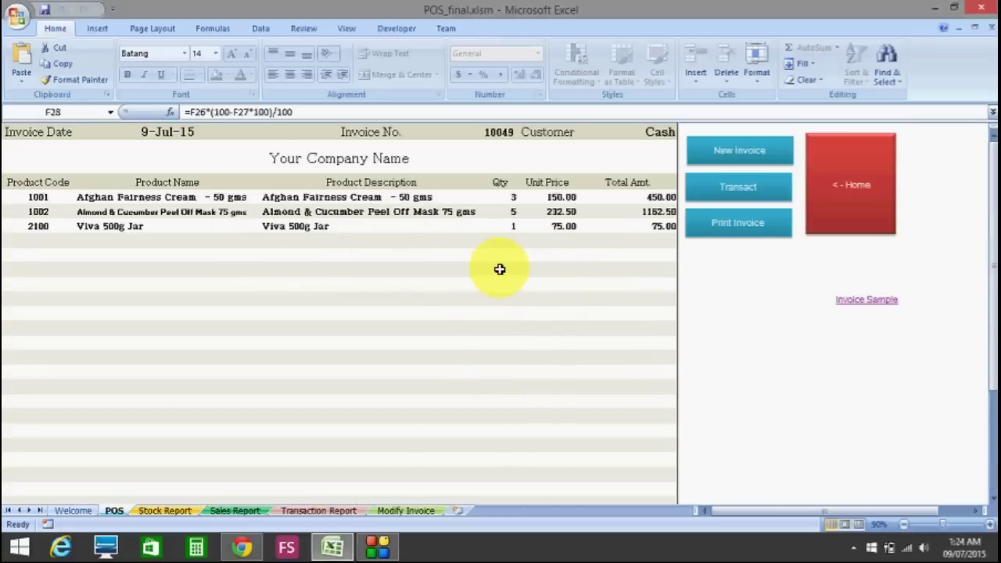
# Step: Transact invoice 10049, confirm continuing, and close the Ez Billing System prompt
pyautogui.click(740, 192)
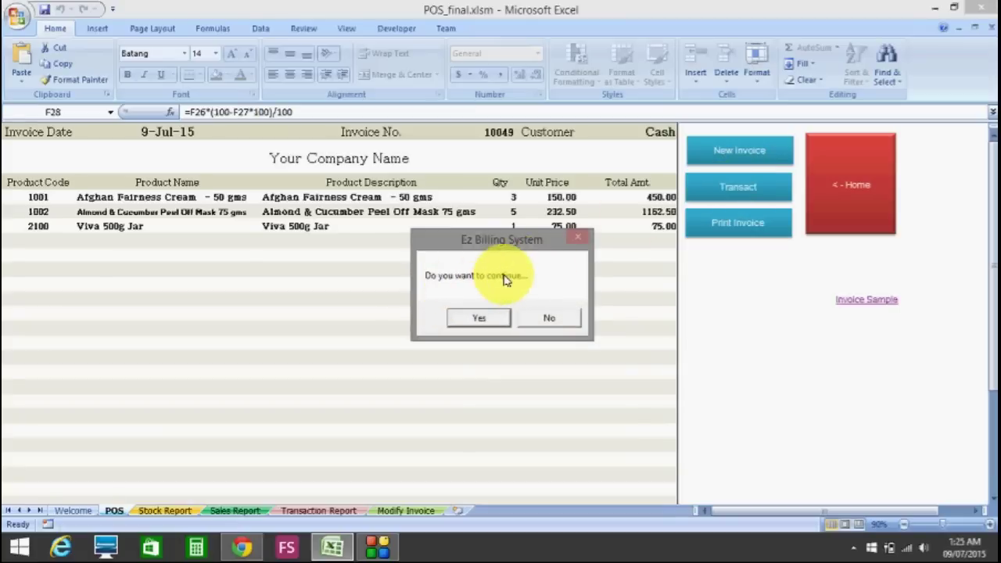
pyautogui.click(480, 324)
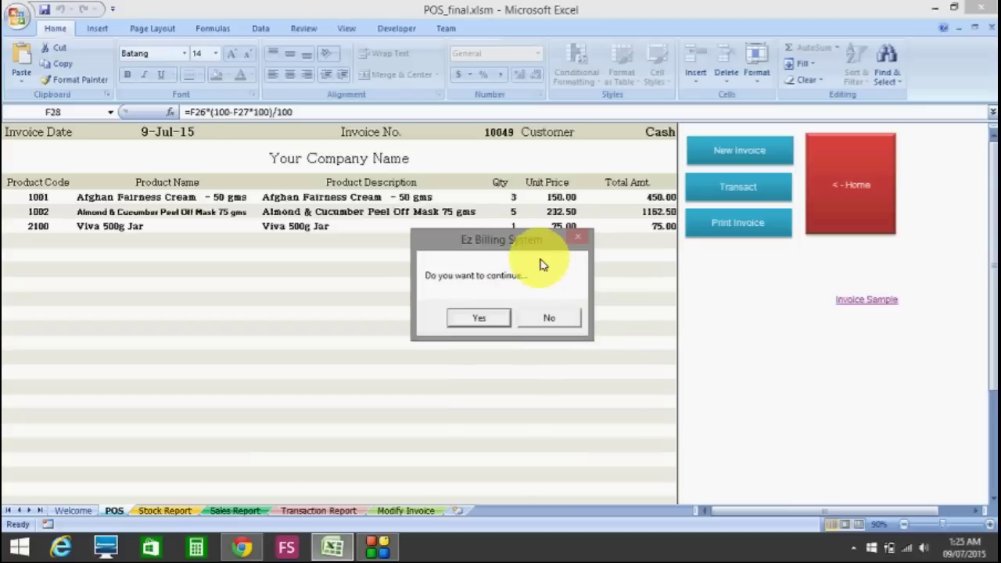
pyautogui.click(546, 319)
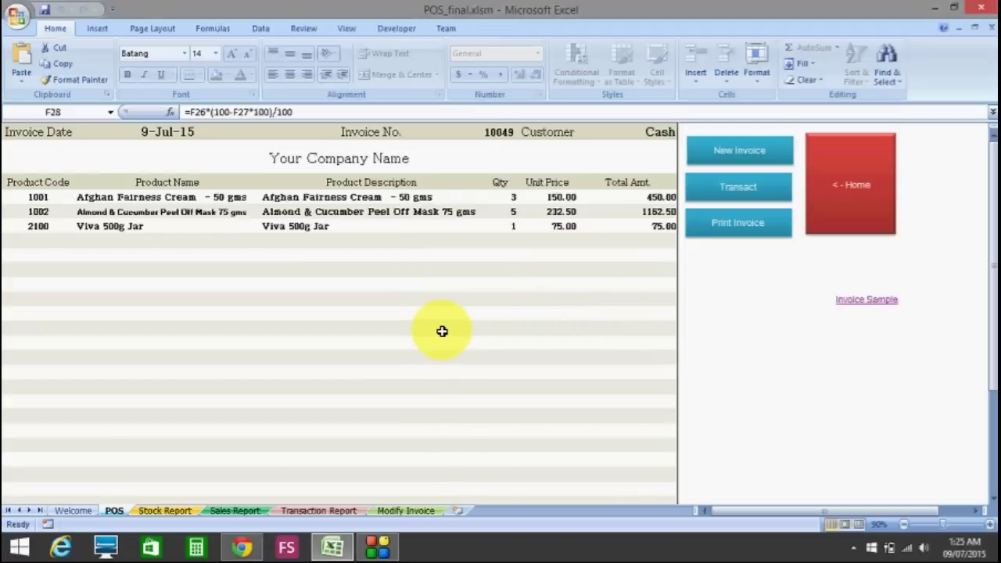